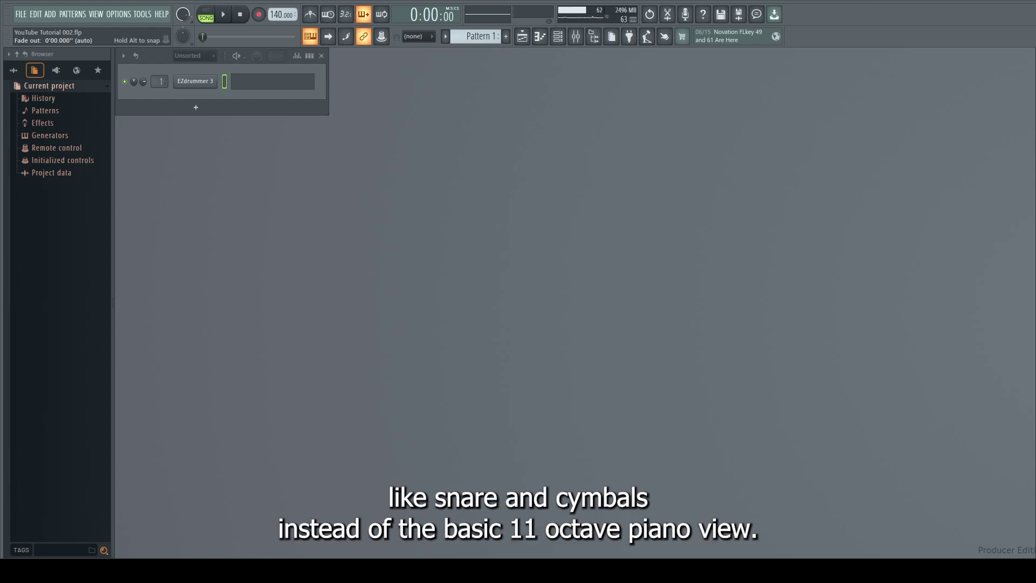
Step: In EZdrummer 3's piano roll, scroll to C3 and place alternating C3 and D3 drum notes
key("F7")
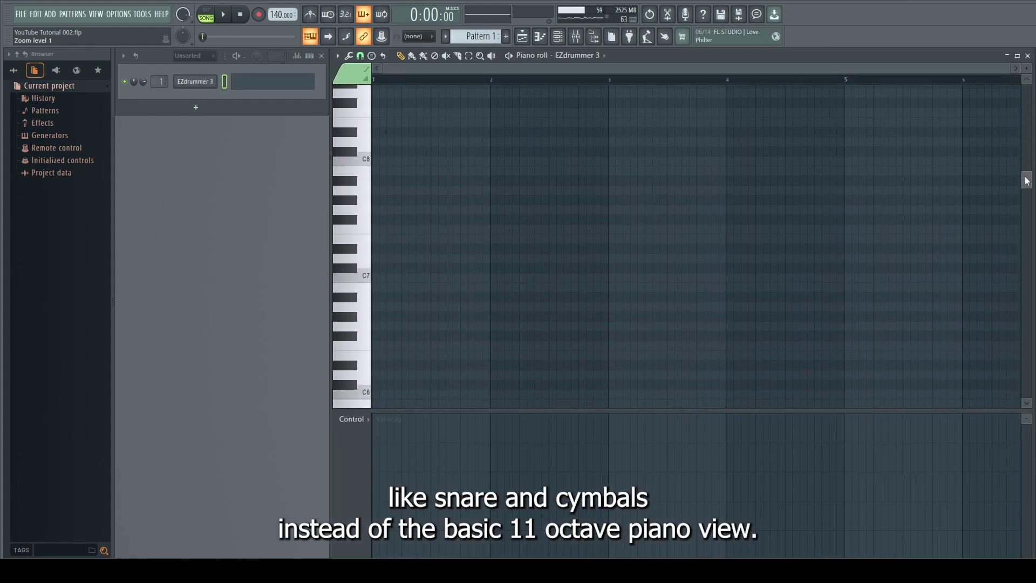
left_click_drag(1026, 202, 1020, 397)
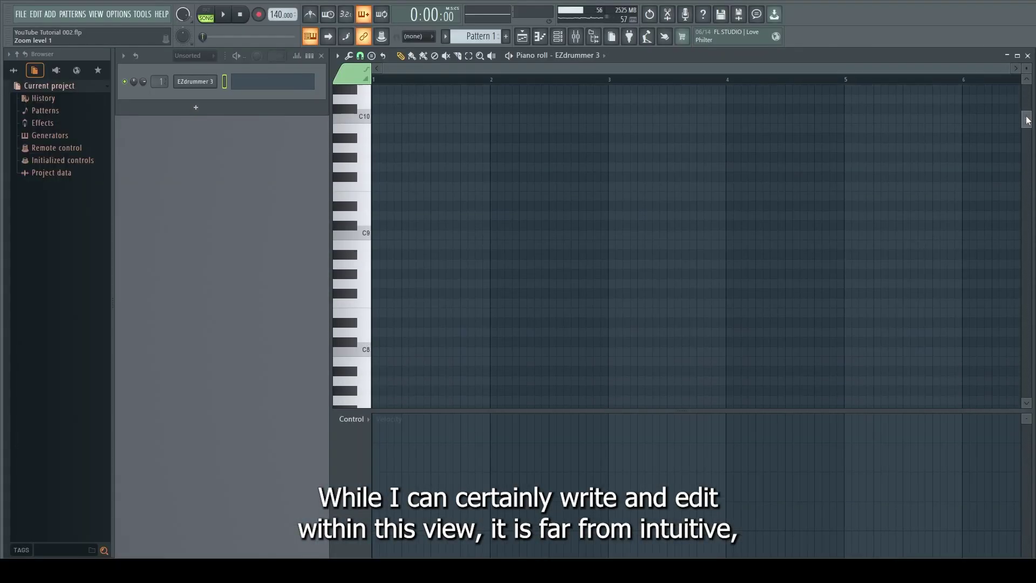
left_click_drag(1024, 134, 1027, 286)
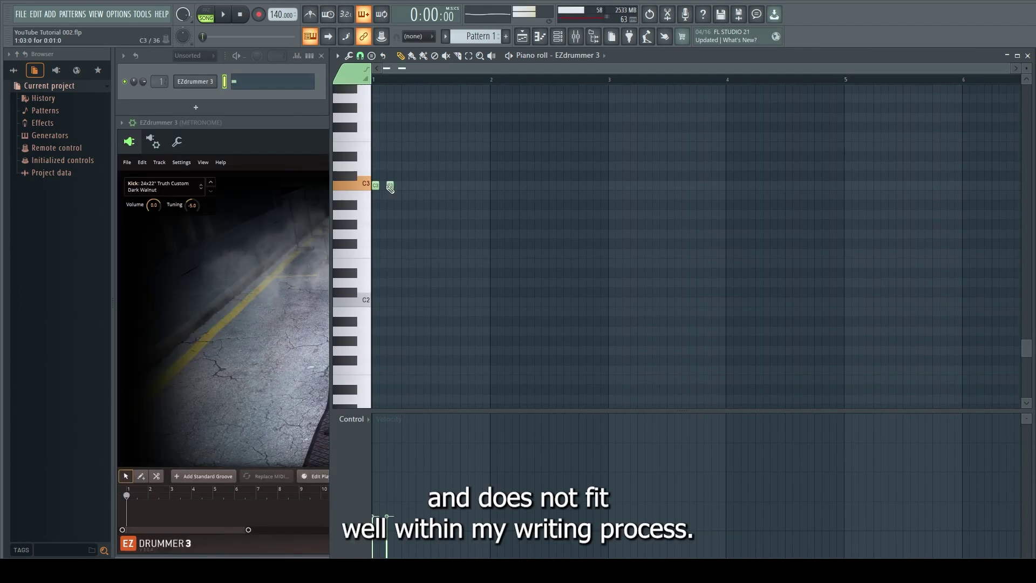
left_click_drag(412, 185, 412, 175)
left_click(427, 185)
left_click(442, 175)
left_click(456, 185)
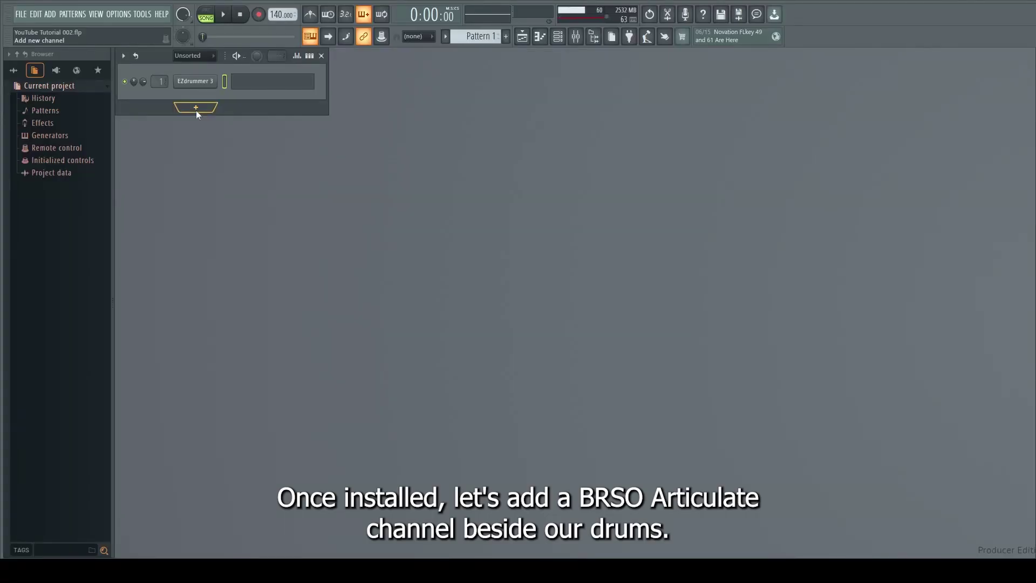
Step: Add a BRSO Articulate channel, then group it with EZdrummer 3 as 'Drums'
left_click(196, 107)
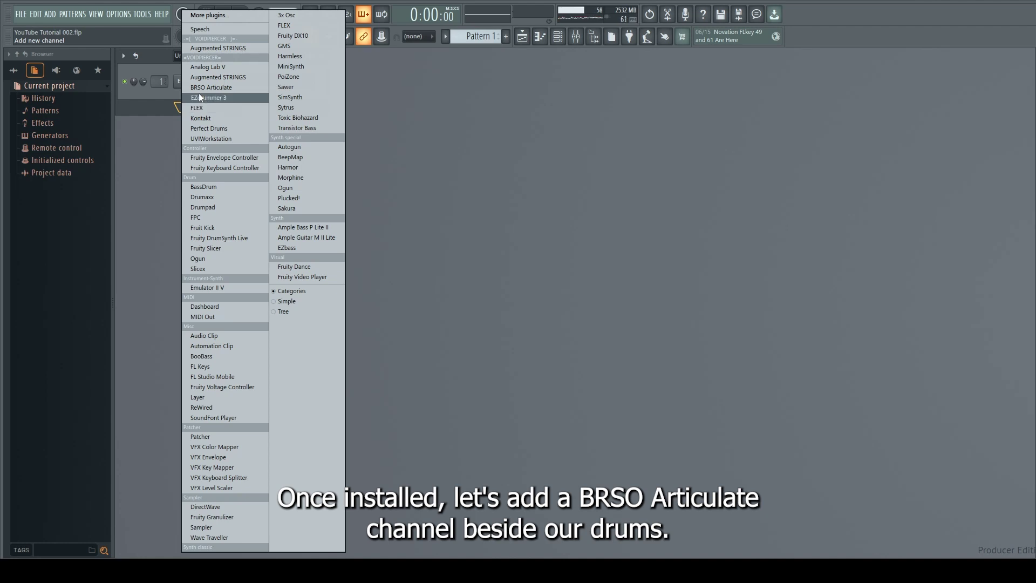
left_click(202, 87)
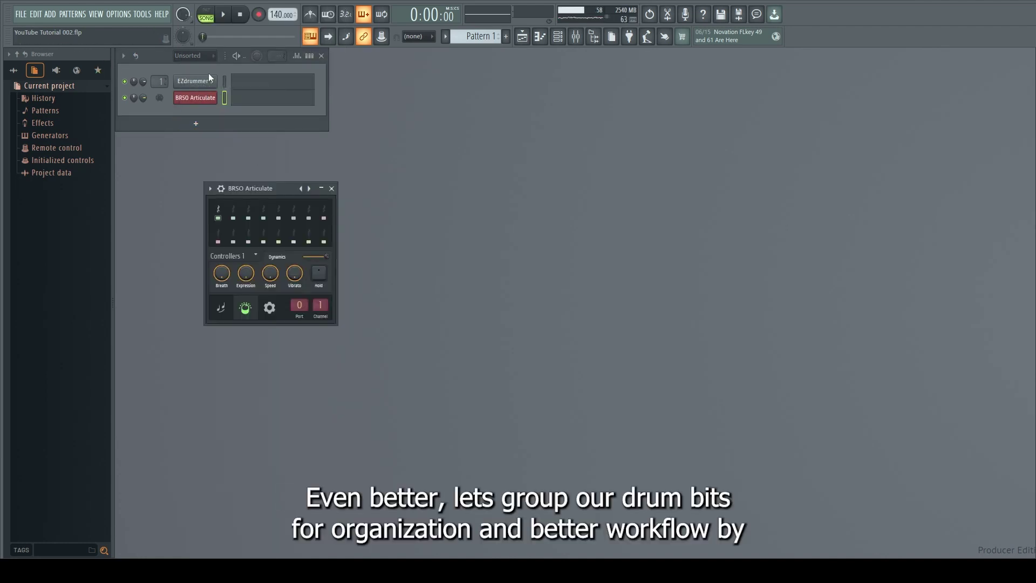
left_click(224, 81)
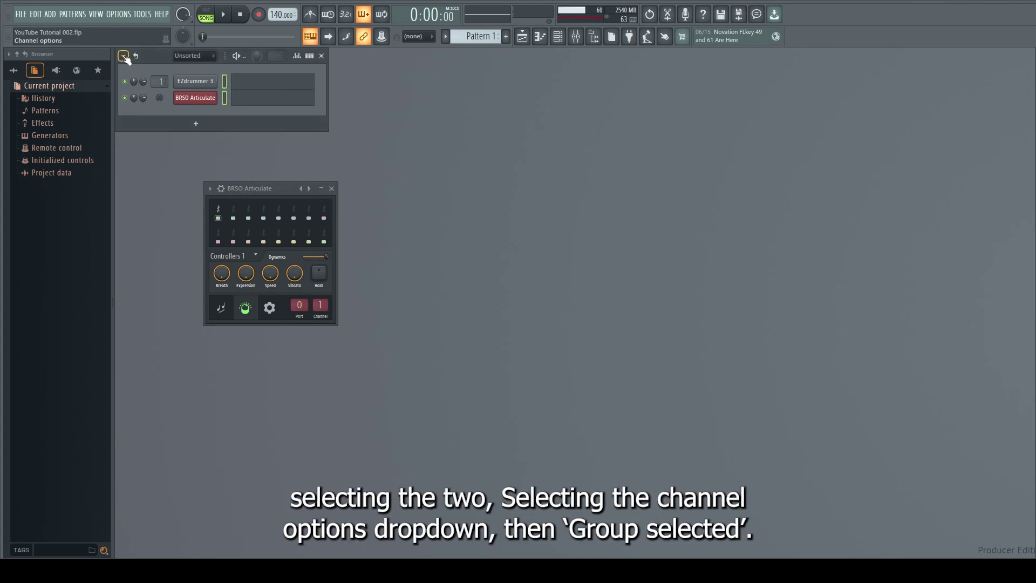
left_click(124, 56)
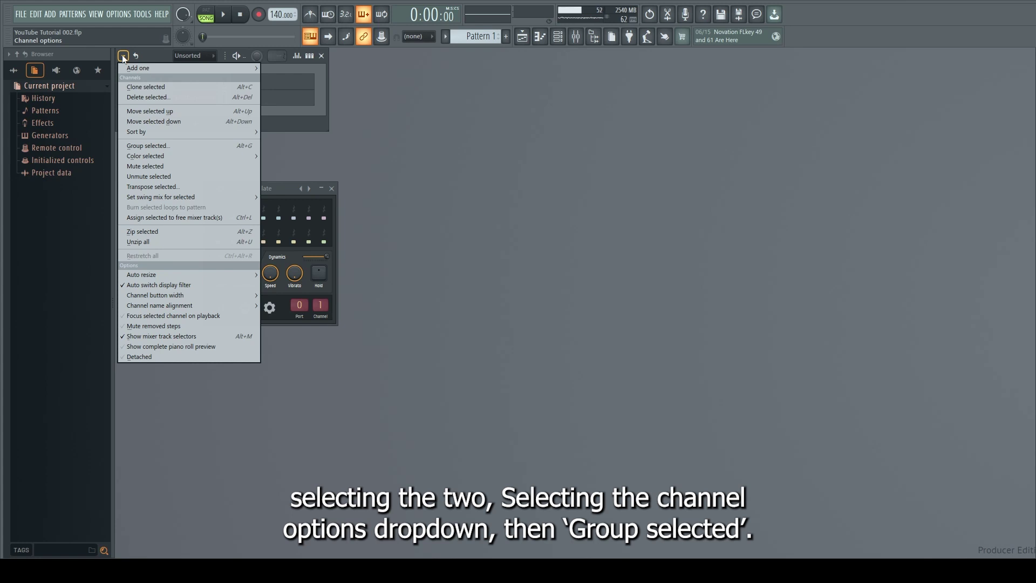
left_click(169, 145)
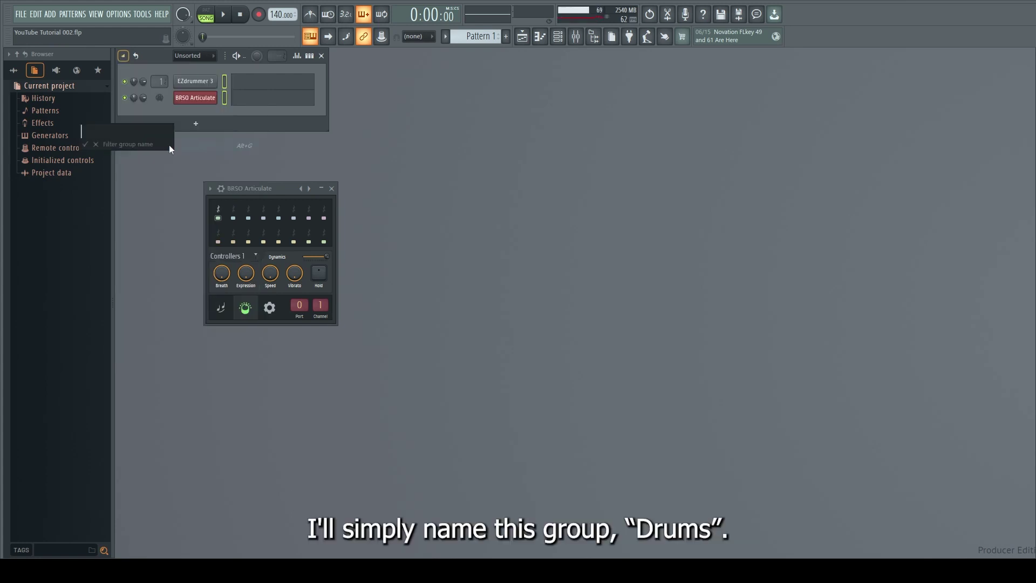
type("Drums")
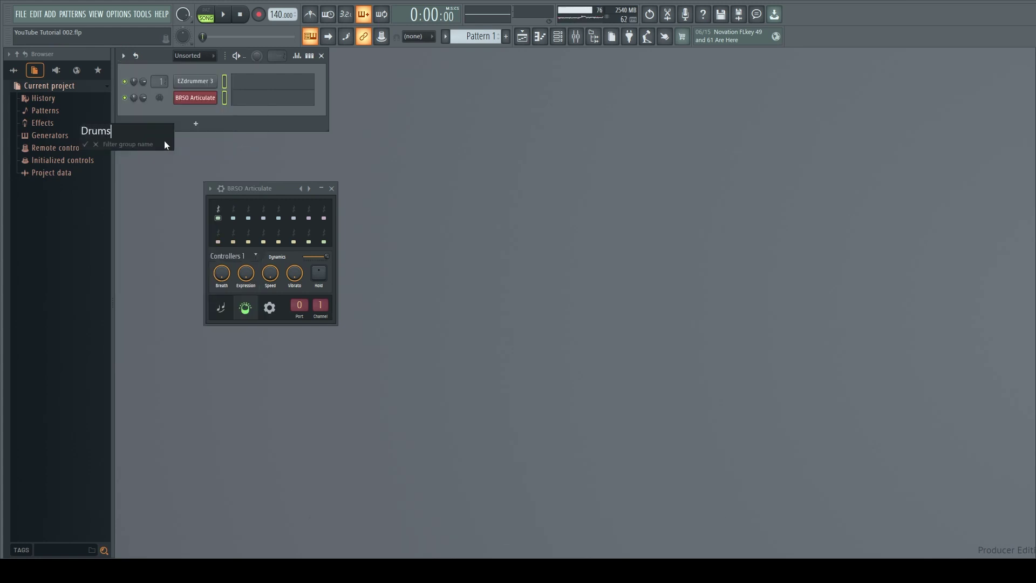
key("Return")
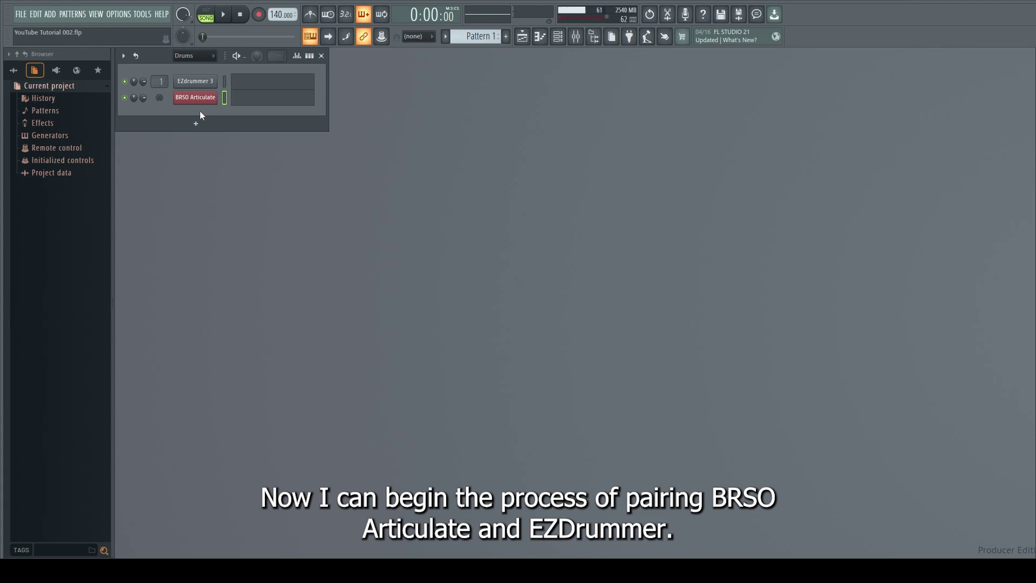
Step: Show BRSO Articulate's Articulation panel and browse for a piano roll key names file
left_click(204, 100)
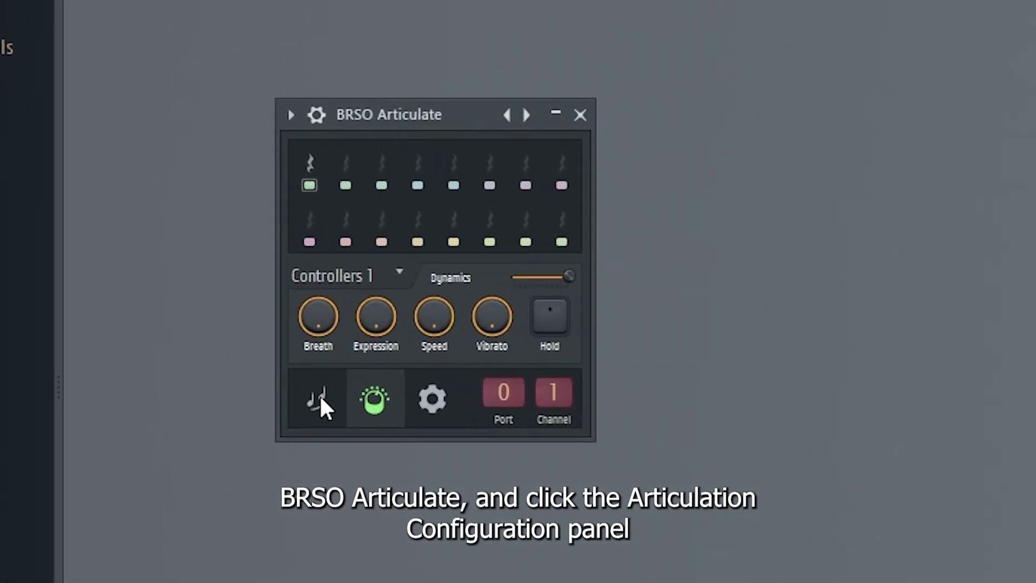
left_click(320, 400)
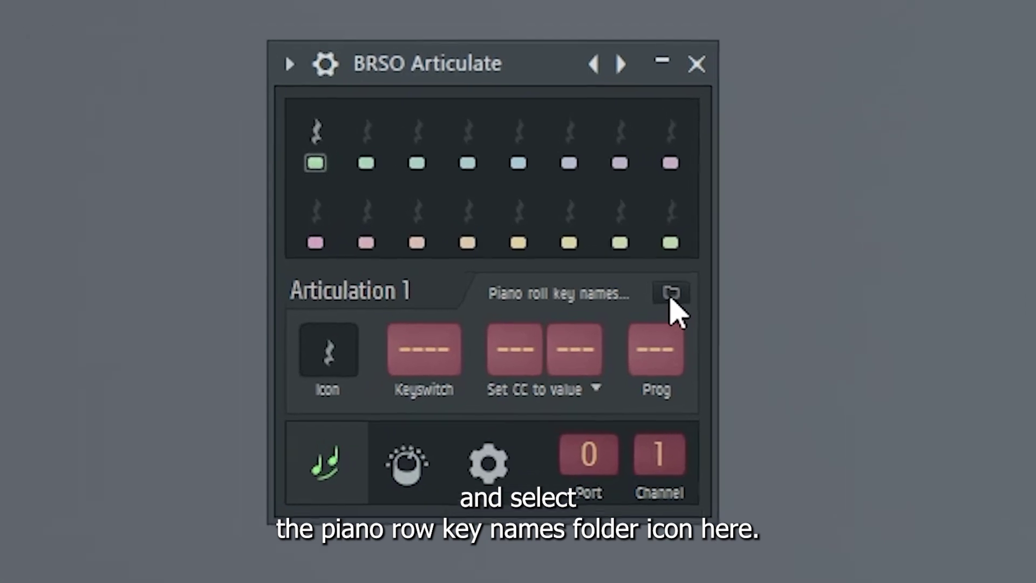
left_click(671, 295)
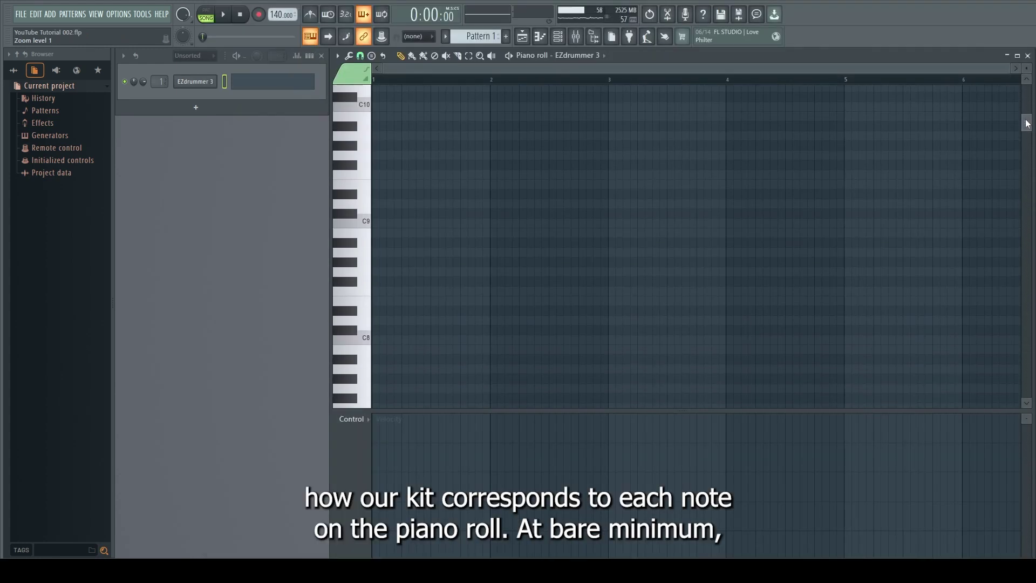
Step: Page down through Test.txt in Notepad until the numbered lines pass 100
left_click_drag(1027, 201, 1026, 151)
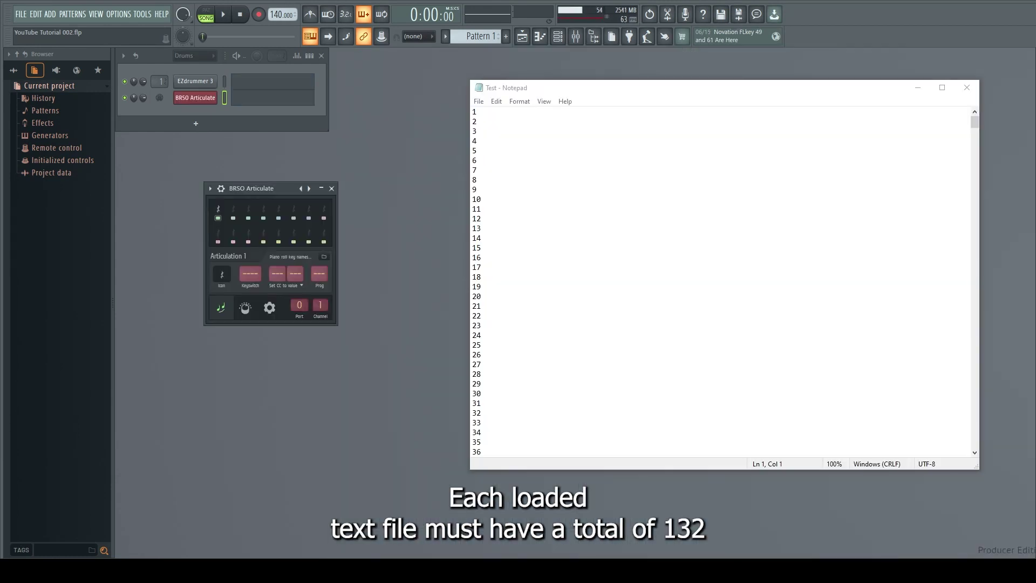
key("Page_Down")
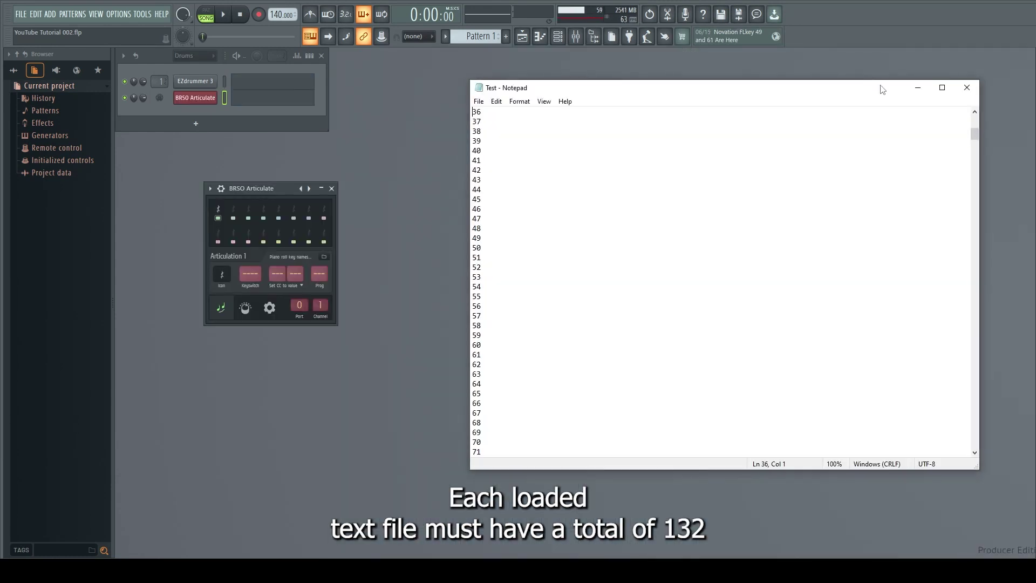
key("Page_Down")
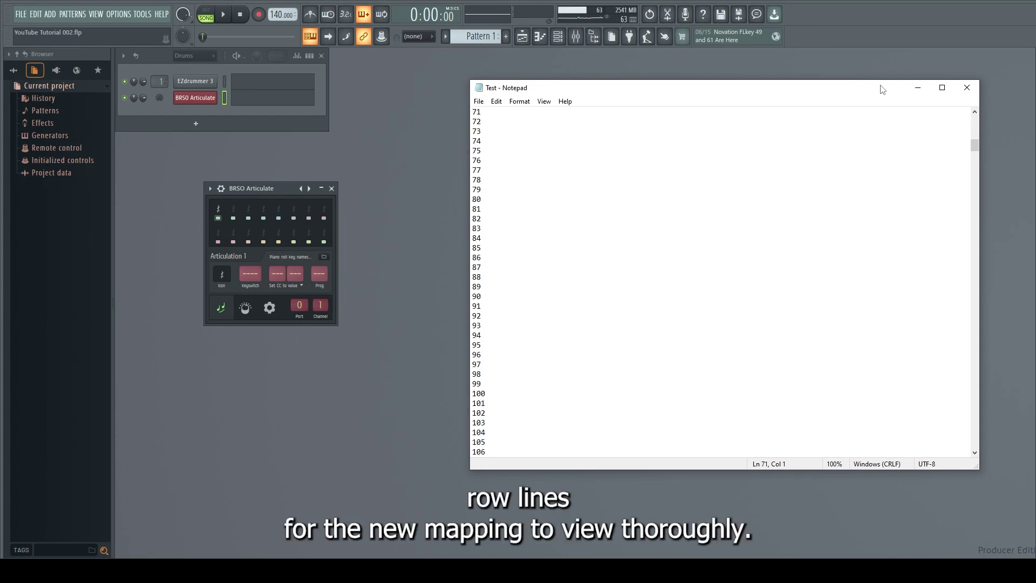
key("Page_Down")
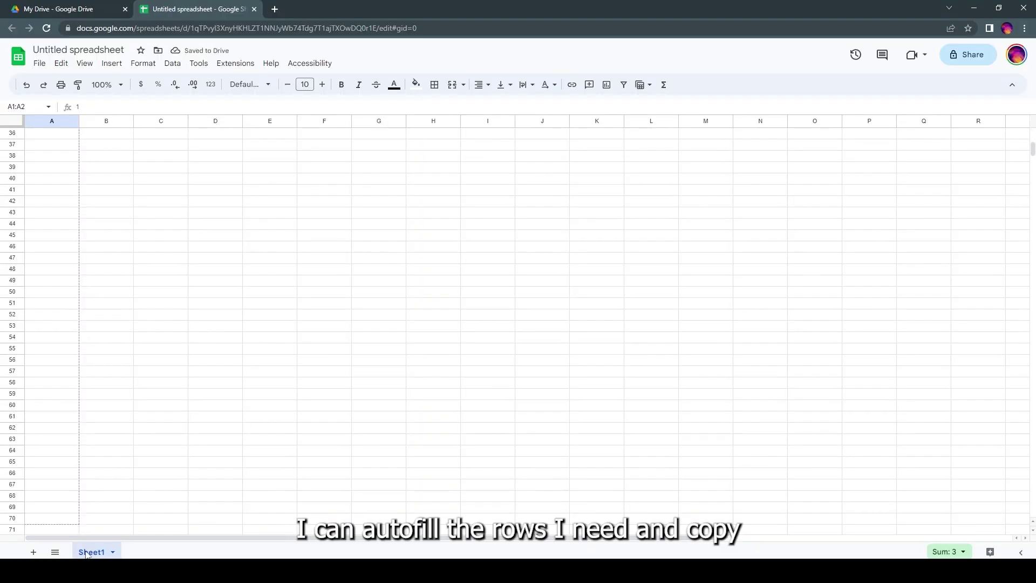
Step: Autofill A1:A132 with 1–132, copy it and paste the list into Notepad
left_click_drag(87, 553, 77, 446)
key("ctrl+c")
key("alt+Tab")
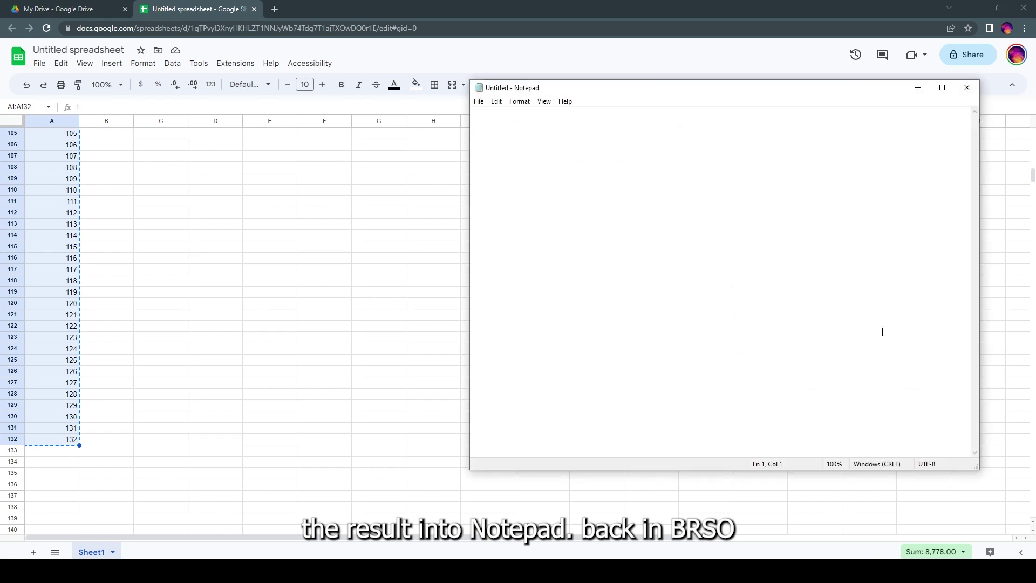
key("ctrl+v")
scroll(641, 337, "up", 20)
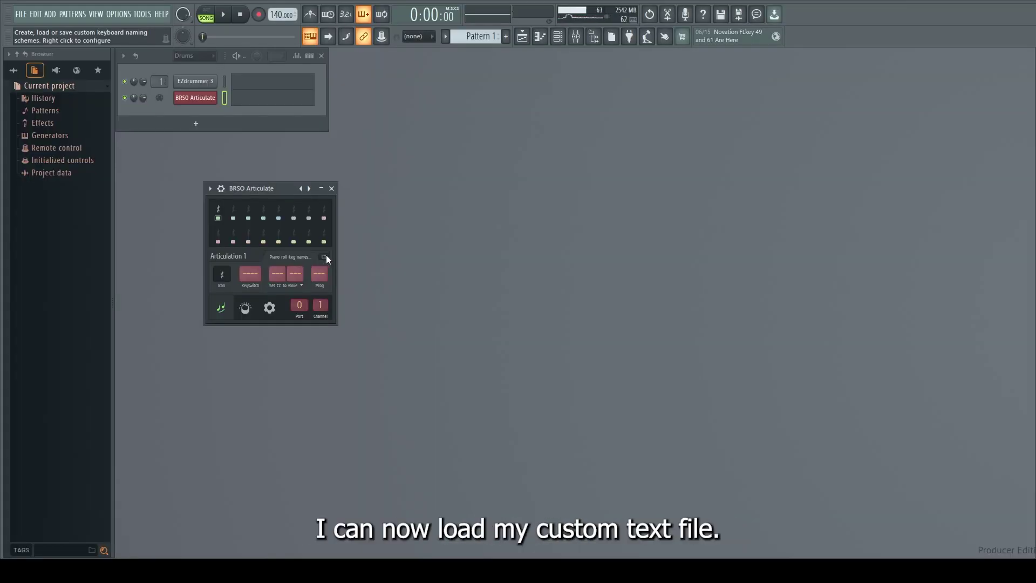
Step: Load Mapping > Custom Mapping as BRSO Articulate's key names and view its numbered piano roll
left_click(324, 257)
double_click(356, 113)
double_click(380, 79)
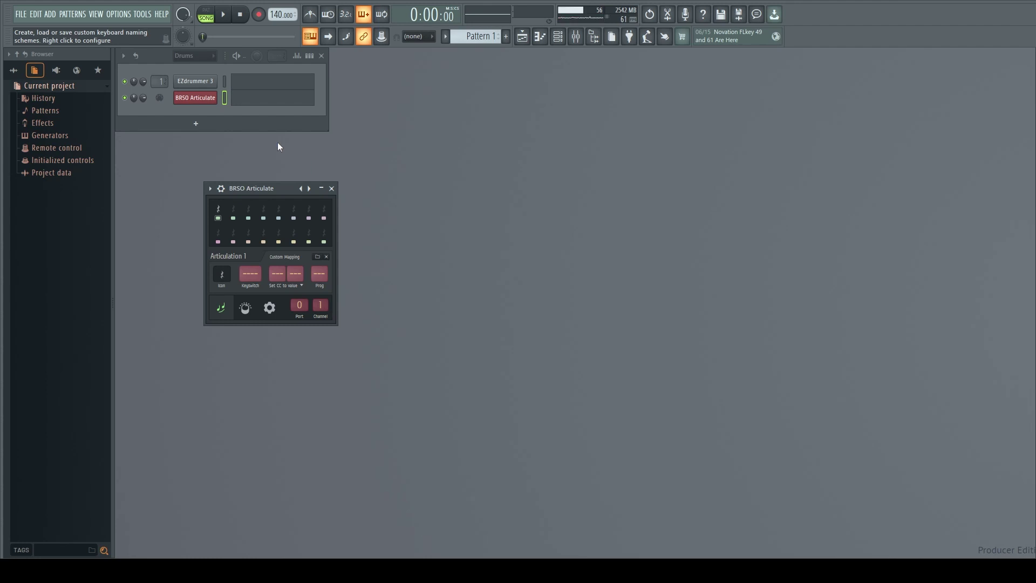
left_click(250, 98)
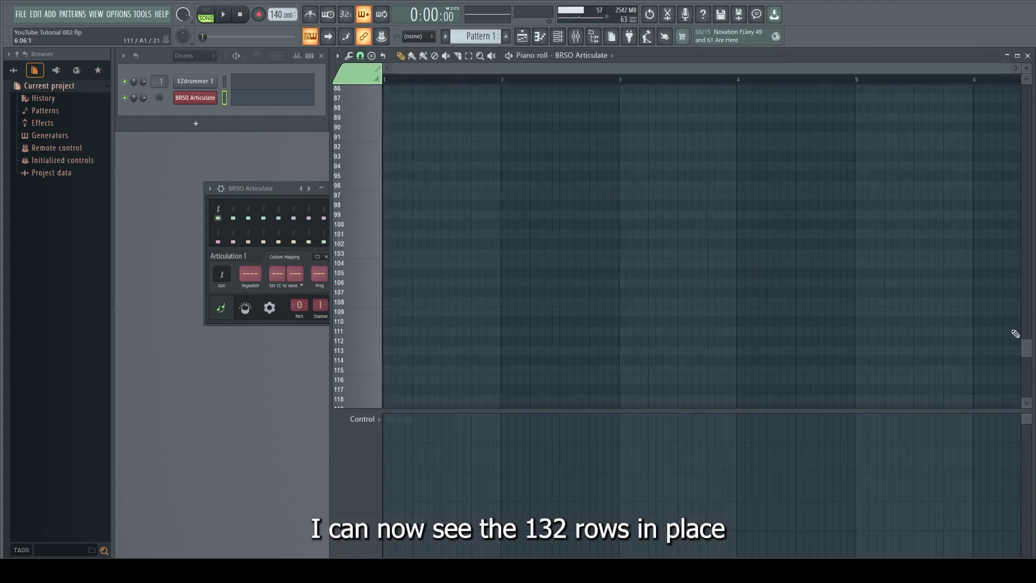
left_click_drag(1027, 351, 1029, 93)
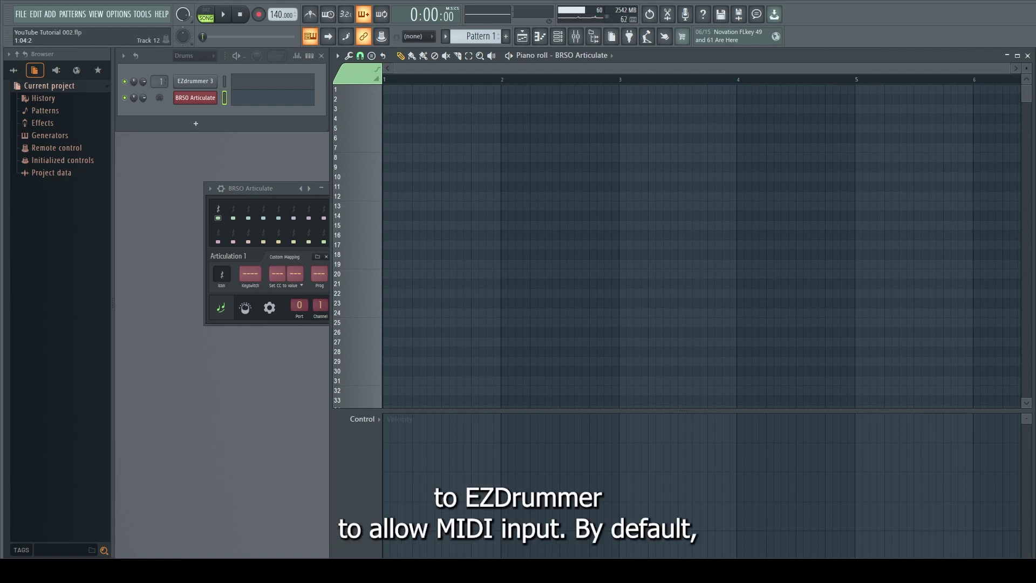
Step: Set EZdrummer 3's VST wrapper MIDI input port to 0 and close its window
left_click(1028, 56)
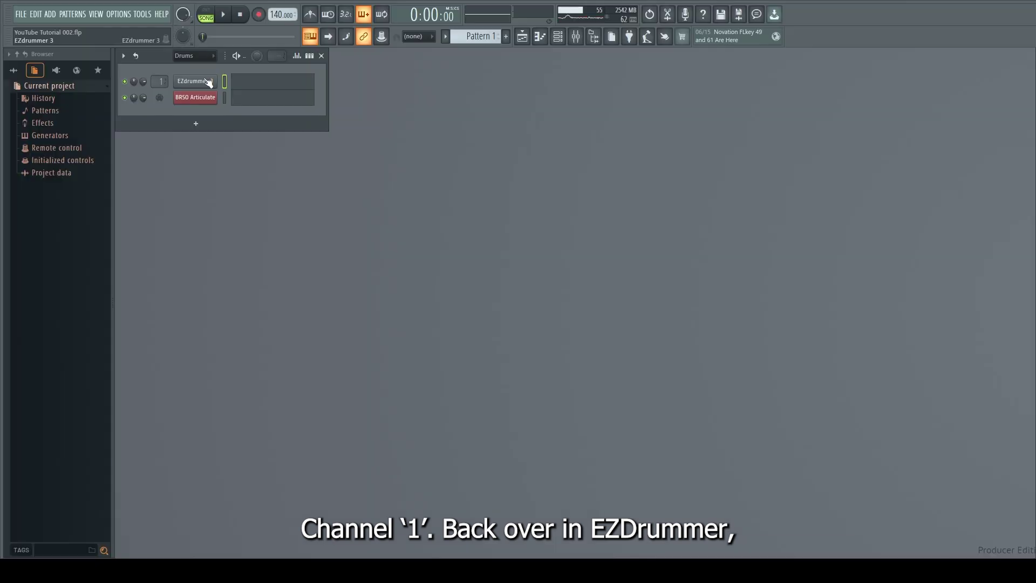
left_click(207, 81)
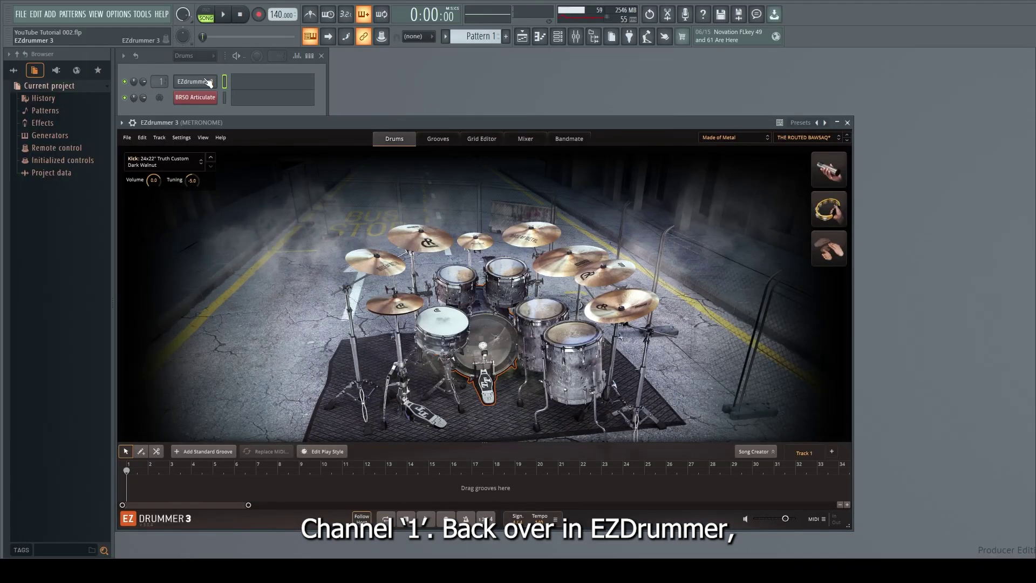
left_click(133, 122)
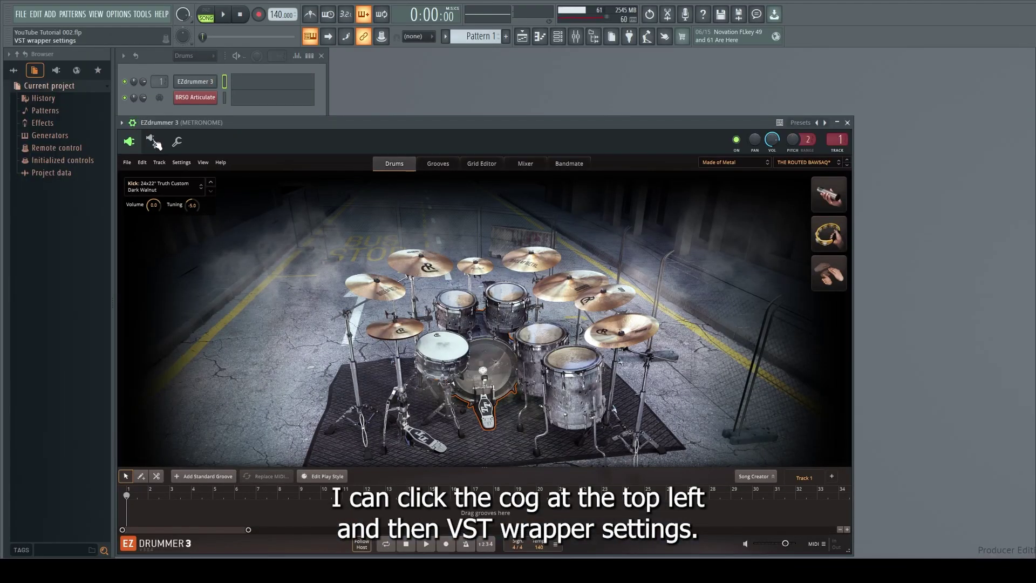
left_click(154, 142)
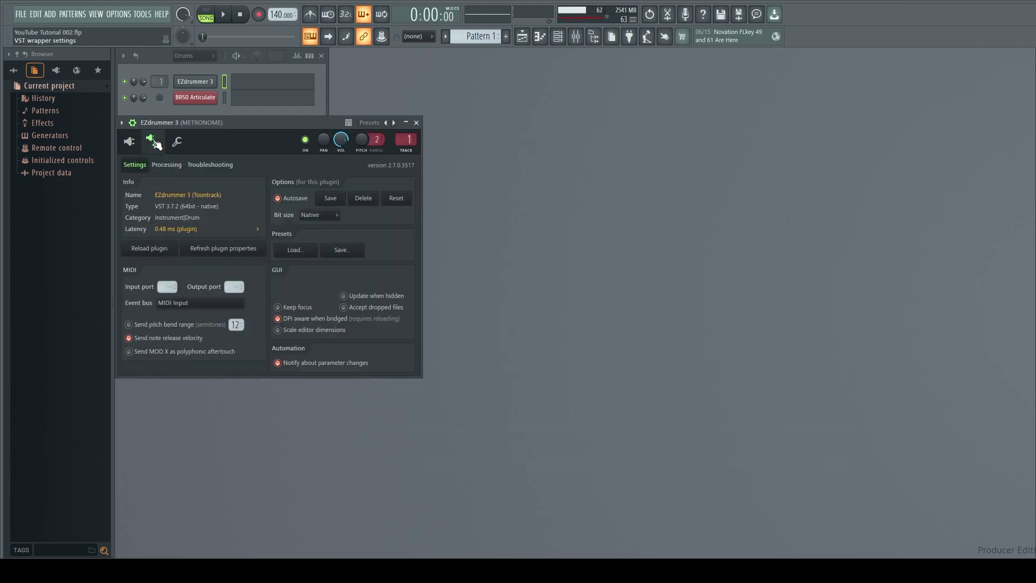
scroll(163, 286, "up", 1)
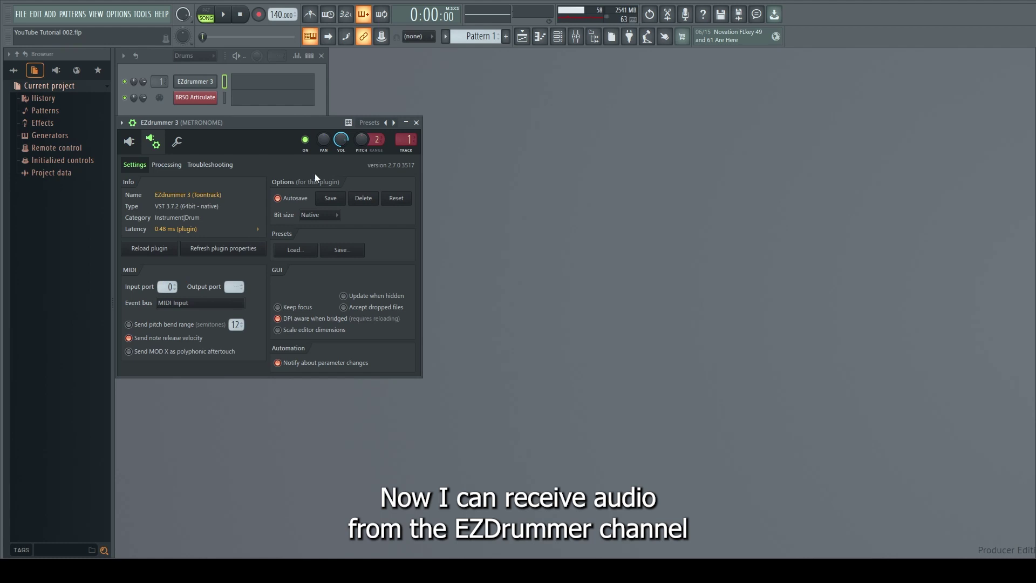
left_click(416, 123)
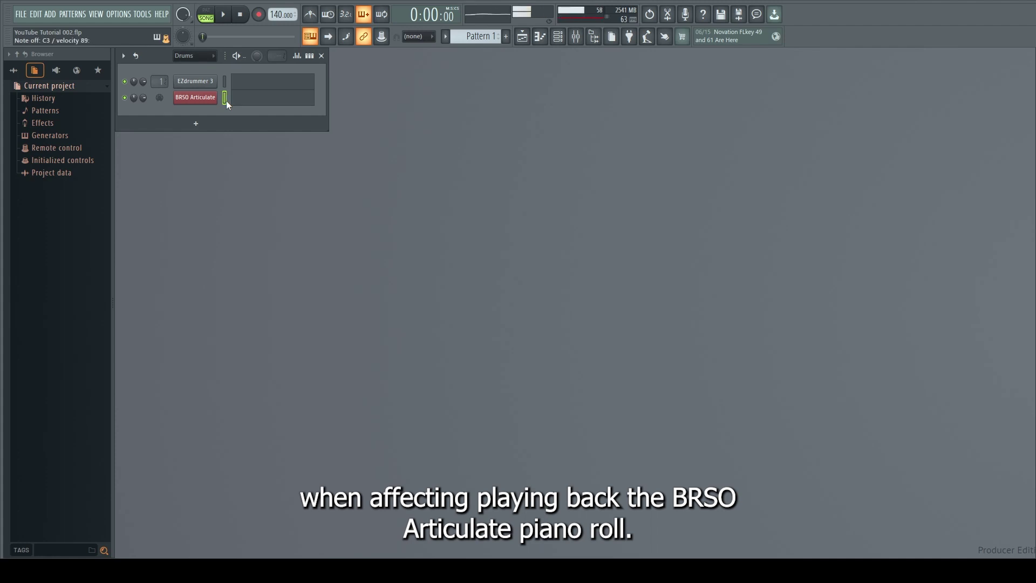
Step: Change line 96 of the Custom Mapping file to 'Kick' and save it
left_click(235, 99)
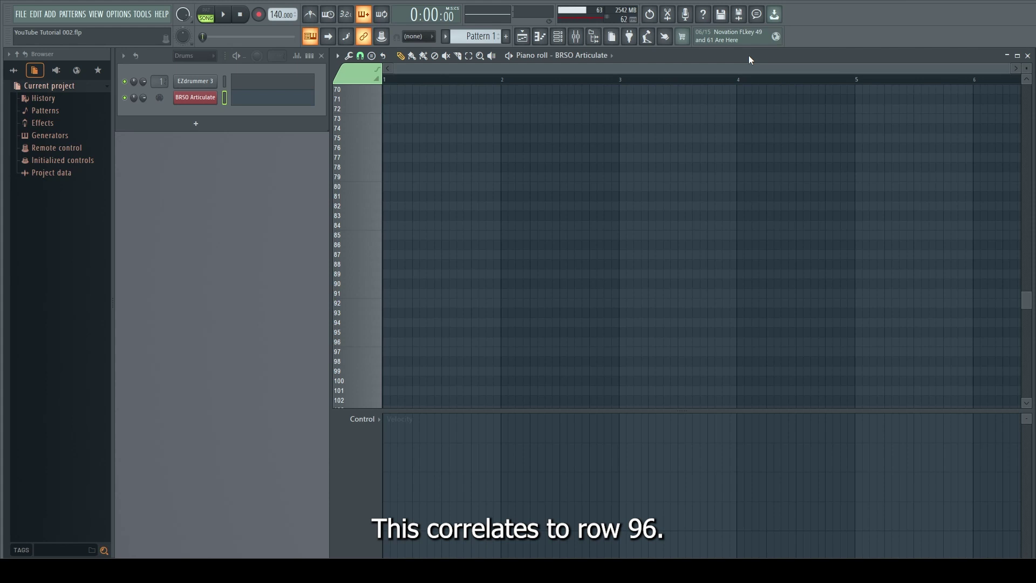
key("alt+Tab")
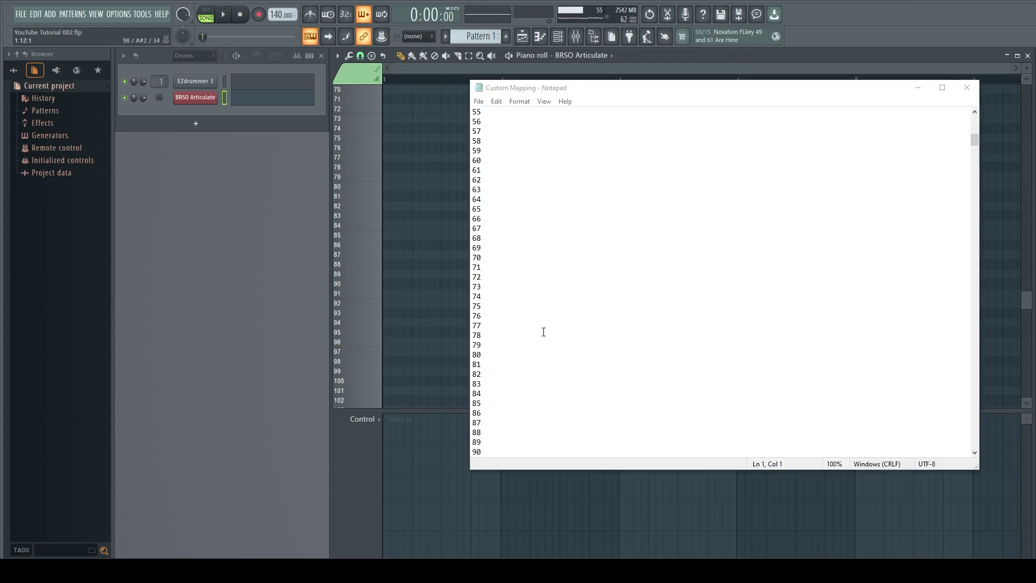
left_click(499, 392)
key("BackSpace")
key("BackSpace")
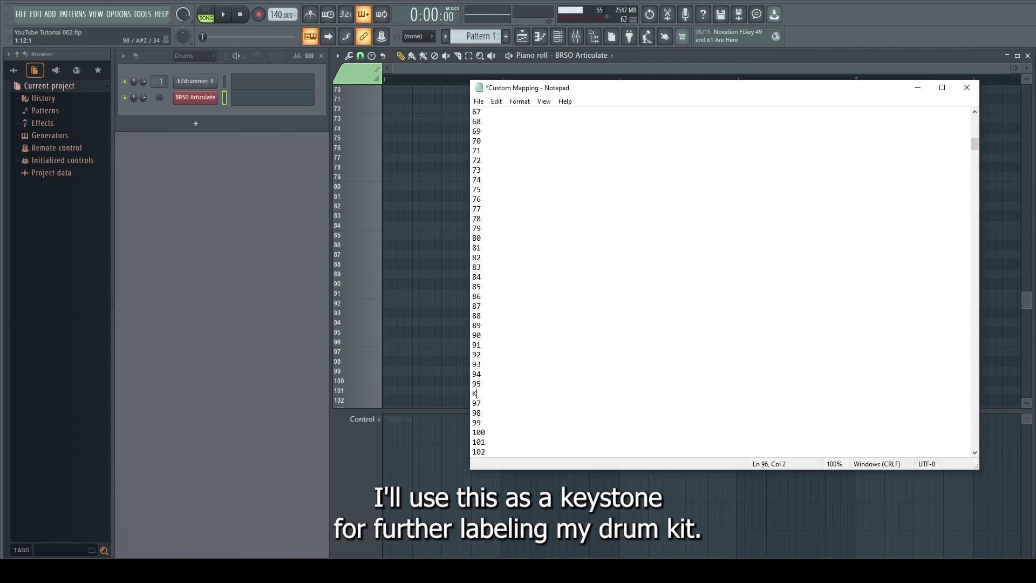
left_click(479, 102)
left_click(503, 149)
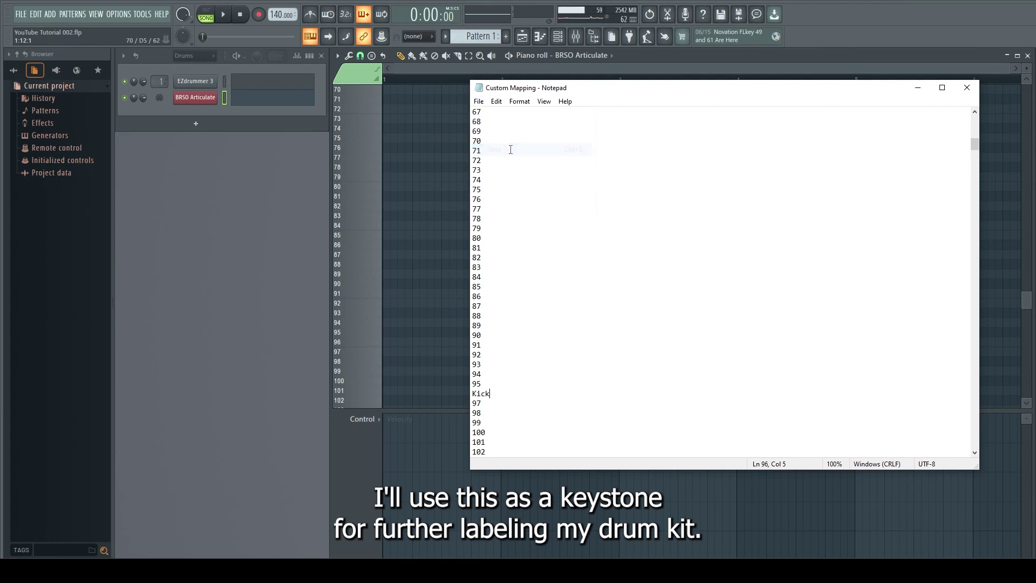
Step: Close the text file and begin reloading the mapping file into BRSO Articulate
left_click(968, 91)
left_click(194, 97)
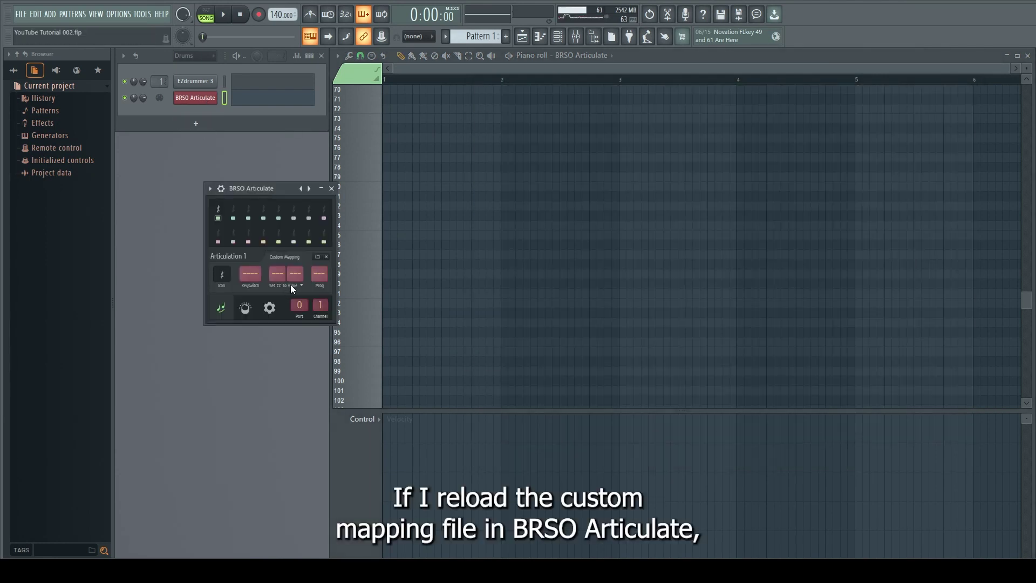
left_click(317, 257)
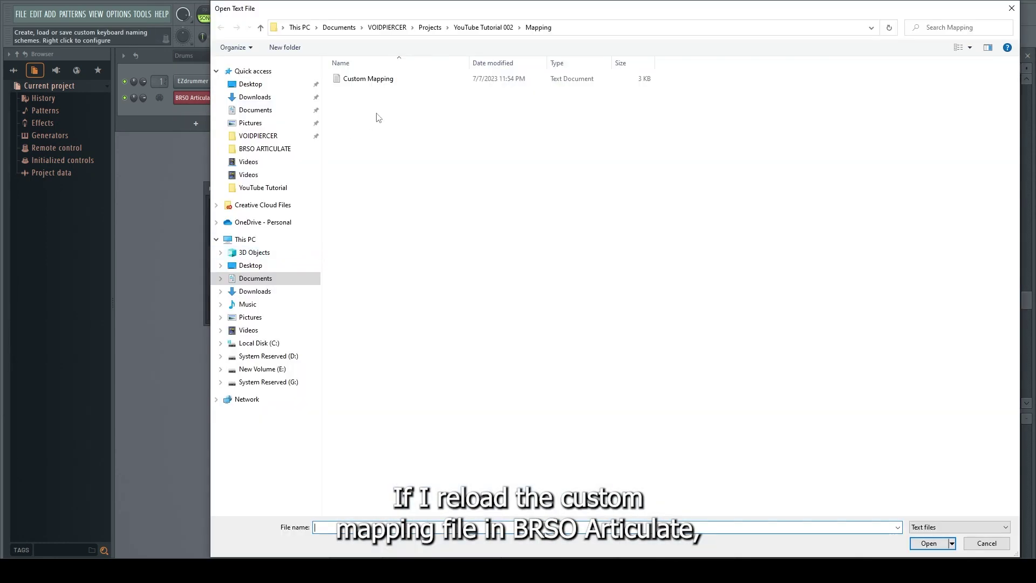
Step: Reload Custom Mapping, then name lines 94–89: Snare - Center (twice), Snare - Rimshot, Floortom 2 - C, Hi-Hat - Closed Tip, Floortom 1 - C
left_click(397, 81)
double_click(397, 81)
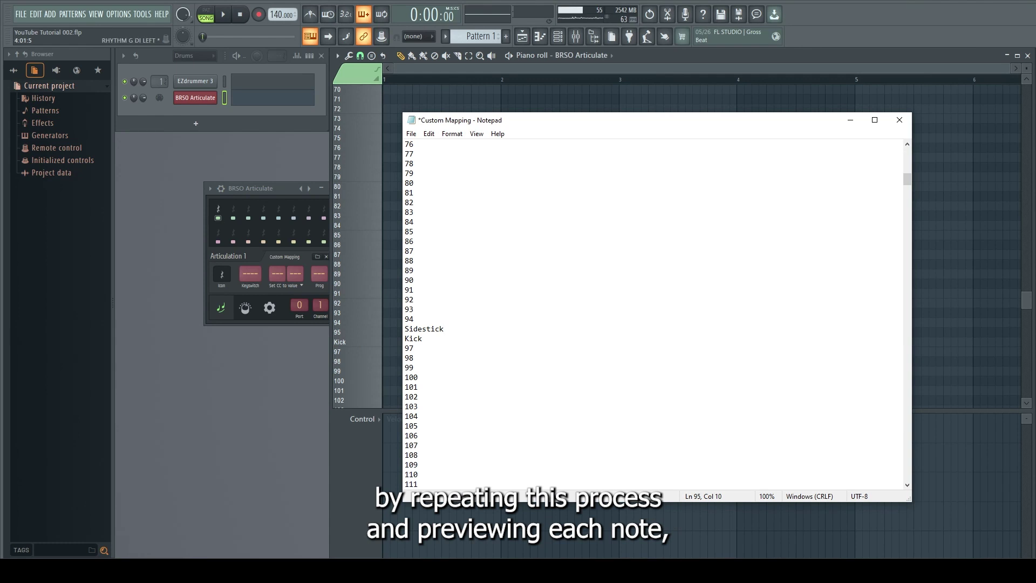
double_click(406, 319)
key("ctrl+v")
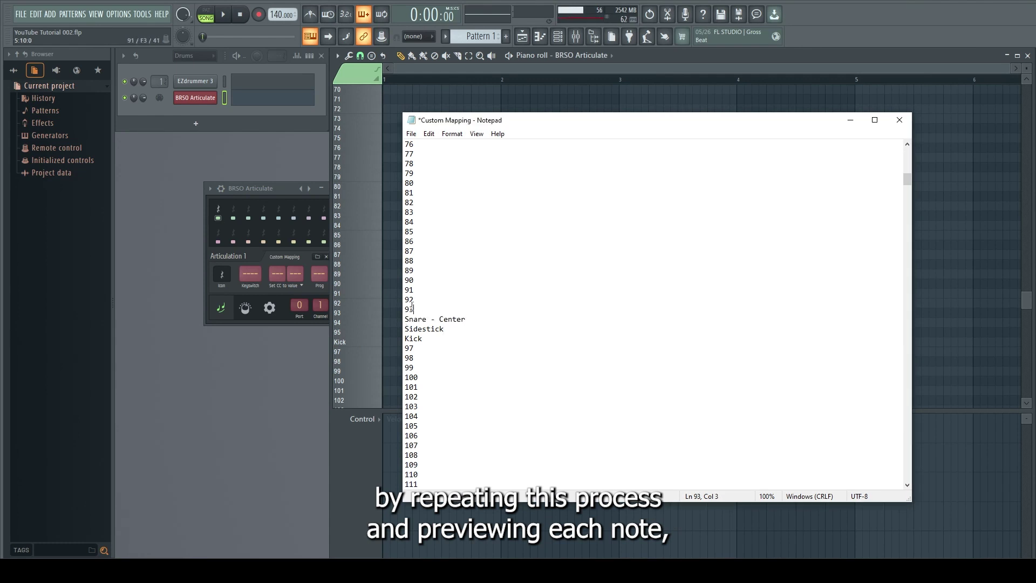
double_click(409, 309)
type("Snare - Center")
double_click(409, 300)
type("Snare - Rimshot")
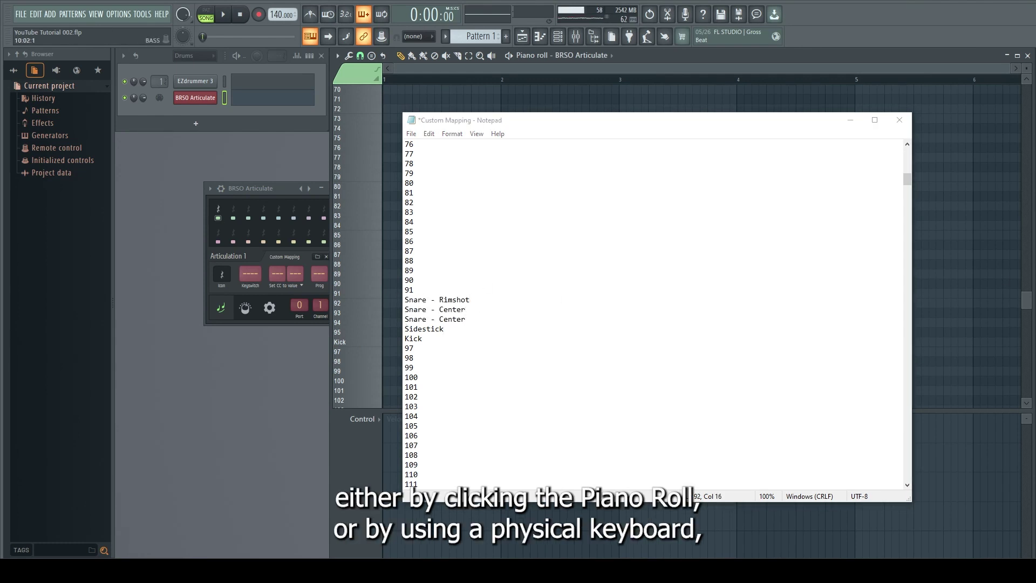
double_click(409, 290)
type("Floortom 2 - C")
double_click(409, 280)
type("Hi-Hat - Closed Tip")
double_click(409, 270)
type("Floortom 1 - C")
Step: Name lines 88–83: Hi-Hat - Pedal Closed, Racktom 3 - C, Hi-Hat - Open Edge 2, Racktom 2 - C, Racktom 1 - C, Crash 2 - Crash
left_click(411, 260)
double_click(409, 260)
type("Hi-Hat - Pedal Closed")
double_click(409, 251)
type("Racktom 3 - C")
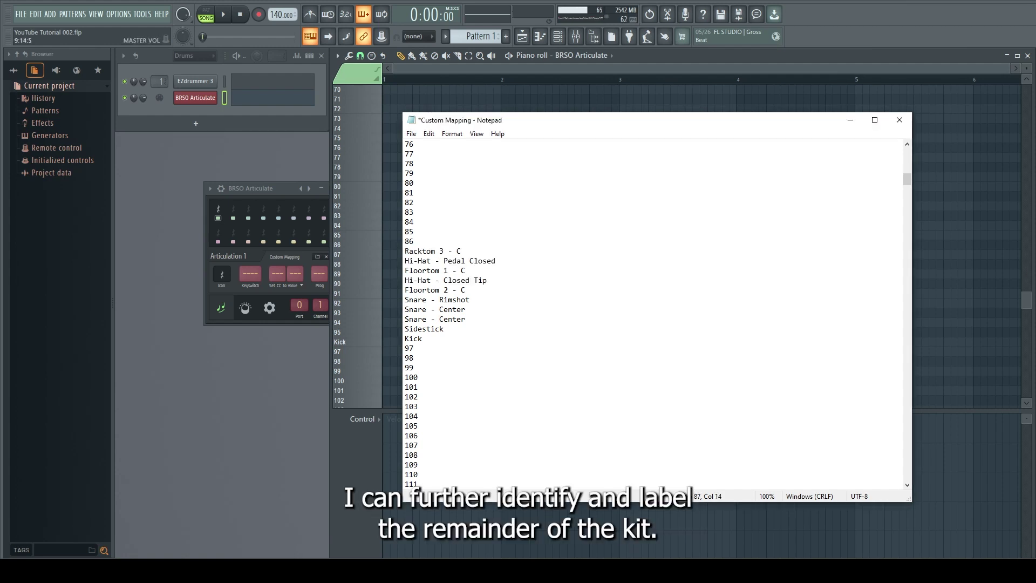
double_click(409, 241)
type("Hi-Hat - Open Edge 2")
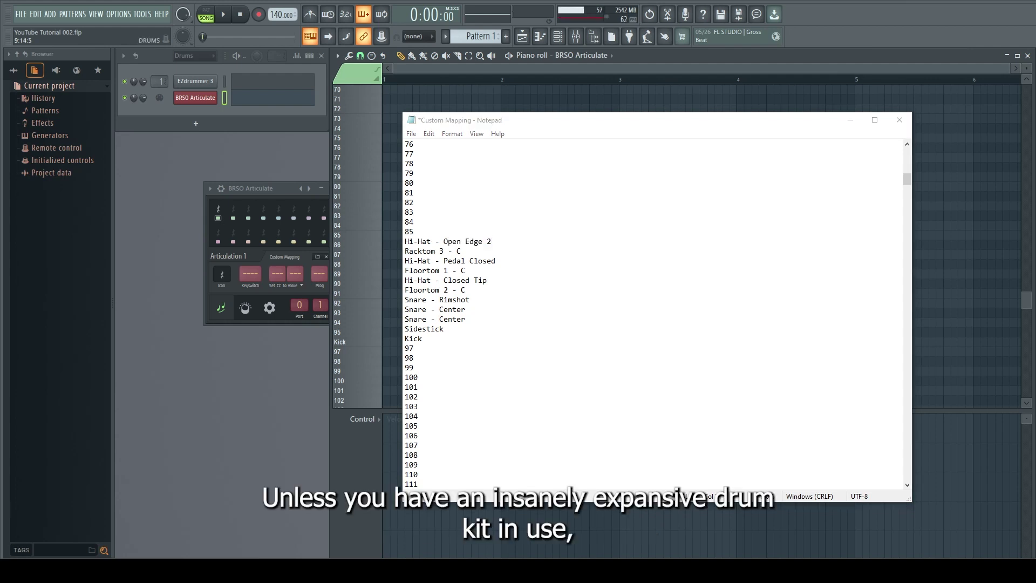
double_click(409, 232)
type("Racktom 2 - C")
double_click(408, 222)
type("Racktom 1 - C")
double_click(409, 212)
type("Crash 2 - Crash")
Step: Name lines 82–78: Crash 2 - Muted, Ride - Bow, China - Crash, Ride - Bell, China - Muted
double_click(409, 203)
type("Crash 2 - Muted")
double_click(409, 193)
type("Ride - Bow")
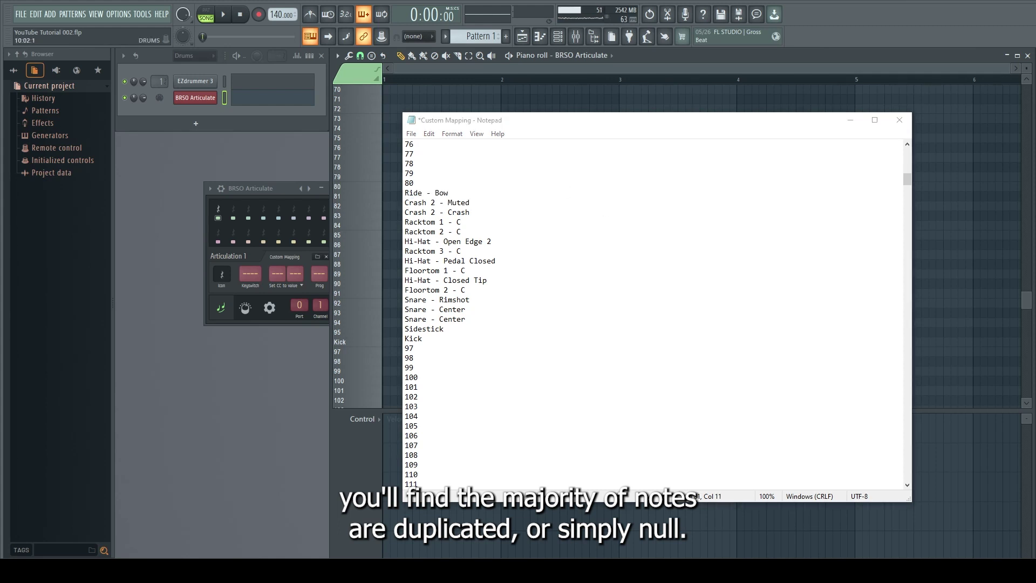
double_click(409, 183)
type("China - Crash")
double_click(409, 173)
type("Ride - Bell")
double_click(409, 163)
type("China - Muted")
double_click(409, 154)
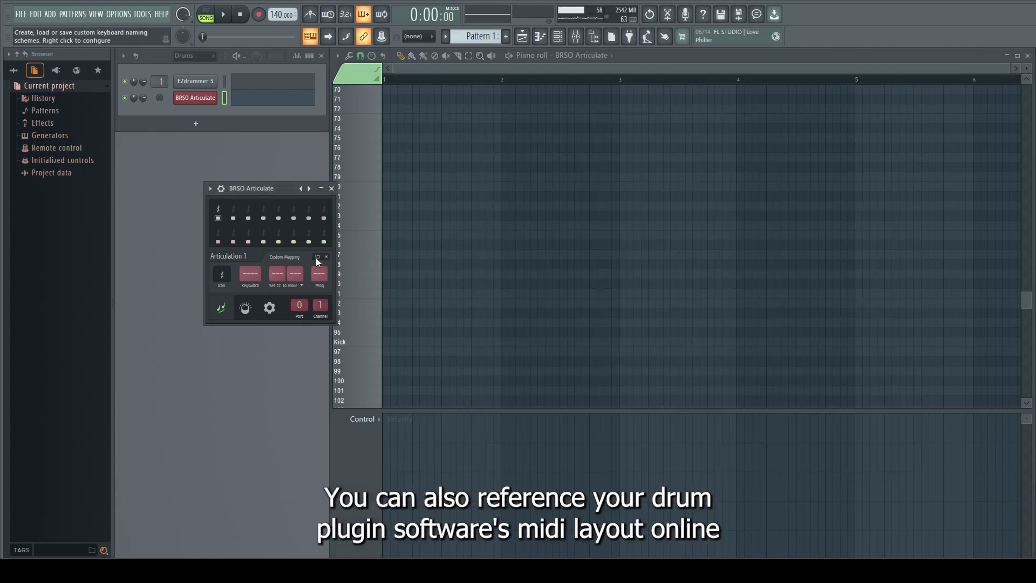
Step: Reload Custom Mapping, then load EZDRUMMER_BRSO_MAPPING as BRSO Articulate's piano roll key names
left_click(318, 257)
left_click(362, 81)
double_click(363, 82)
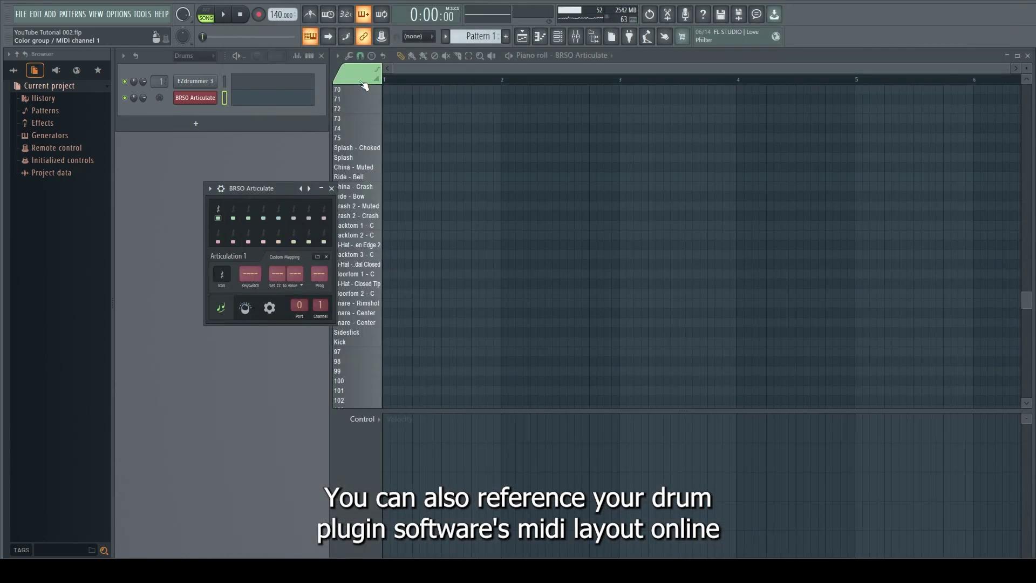
left_click_drag(282, 187, 270, 139)
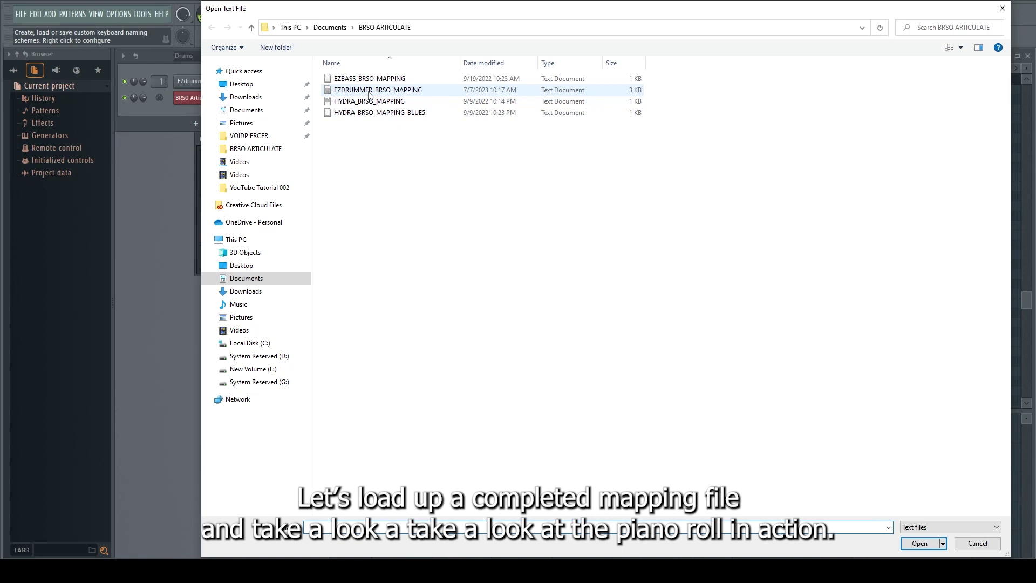
left_click(367, 92)
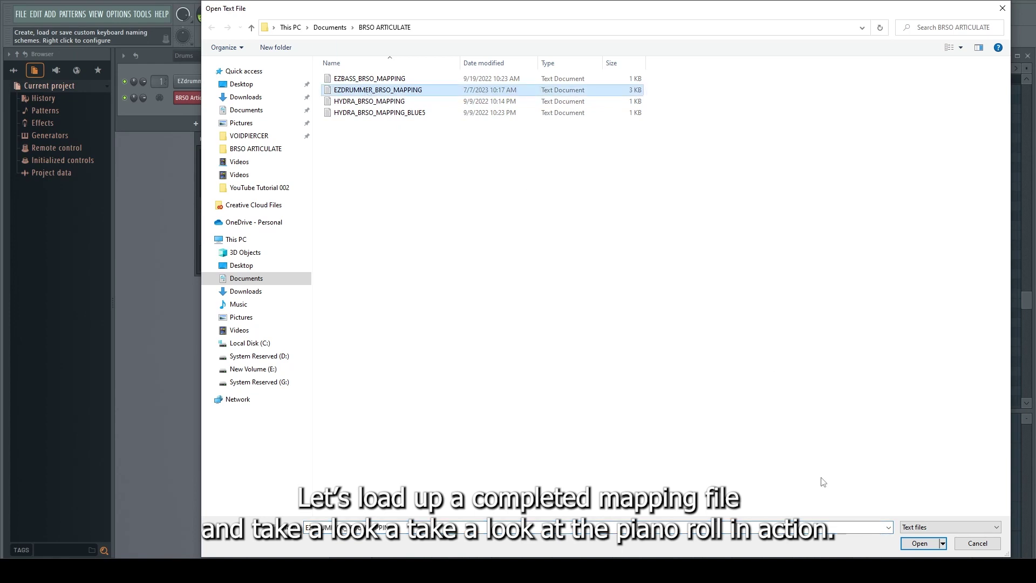
left_click(920, 543)
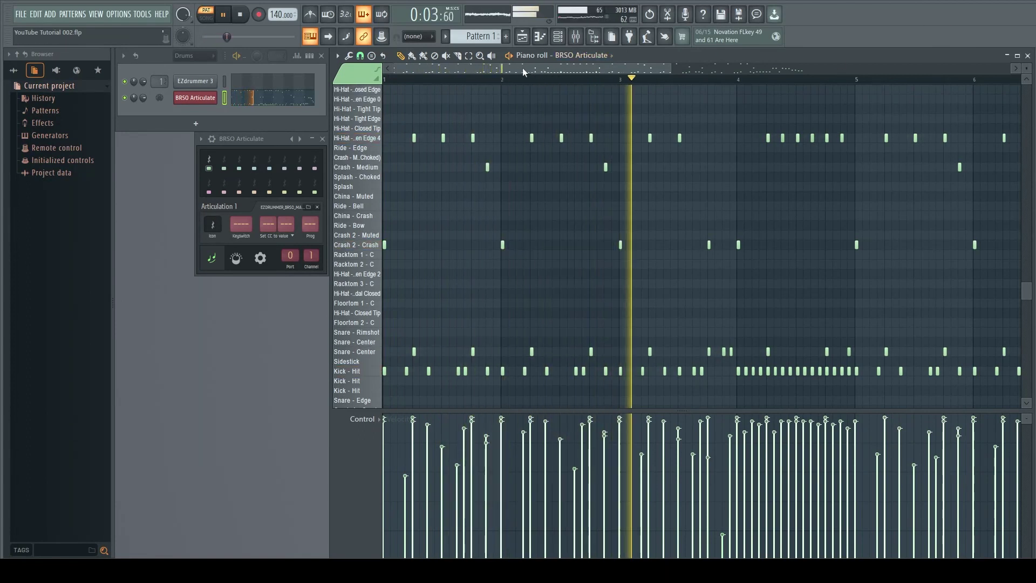
left_click_drag(517, 70, 784, 70)
key("space")
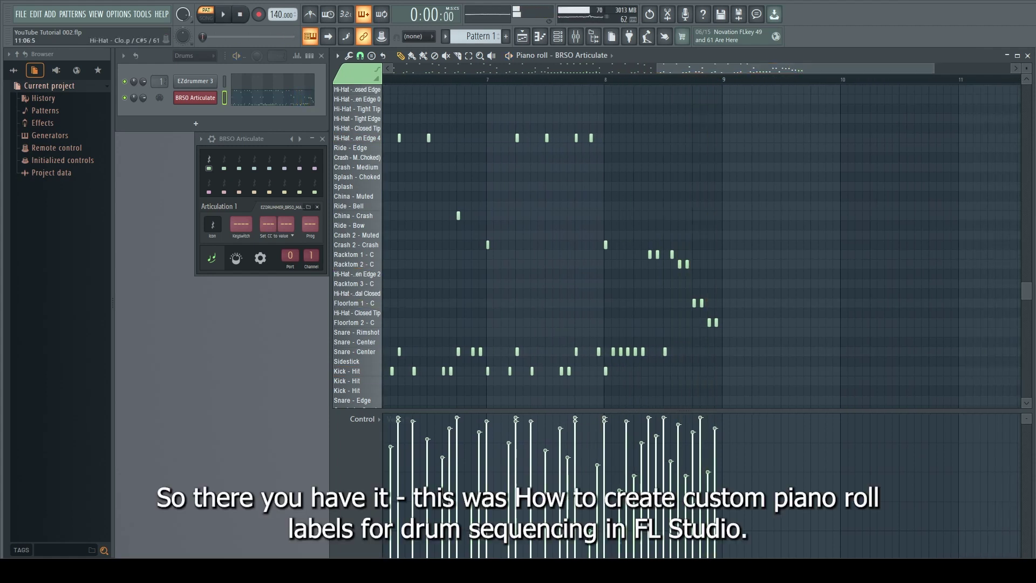